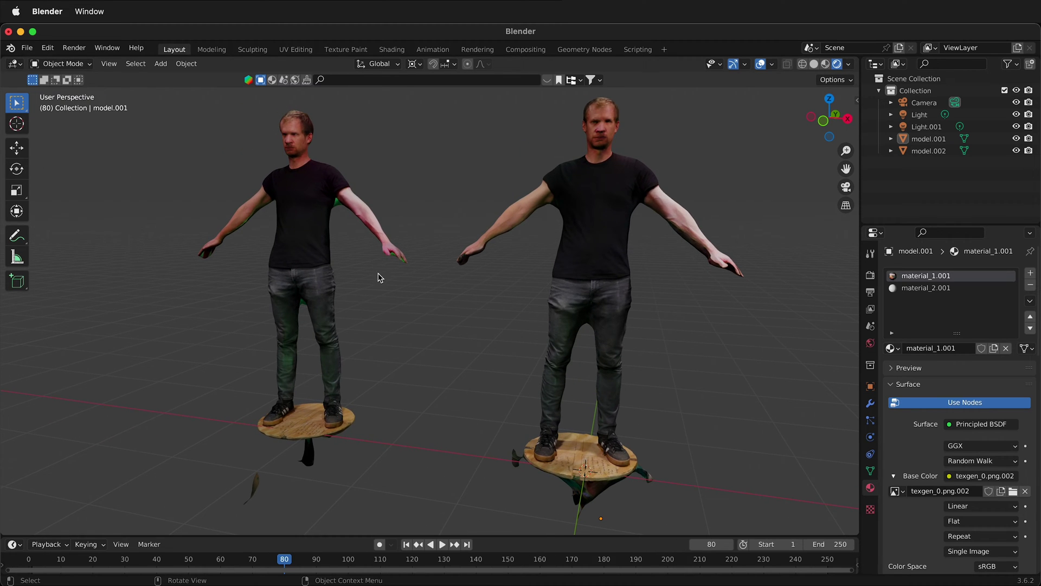
Orbit the Blender view from the front around to the back of both textured figure scans.
{"action": "middle_click_drag", "start_coordinate": [365, 286], "coordinate": [328, 302]}
{"action": "middle_click_drag", "start_coordinate": [256, 298], "coordinate": [346, 298]}
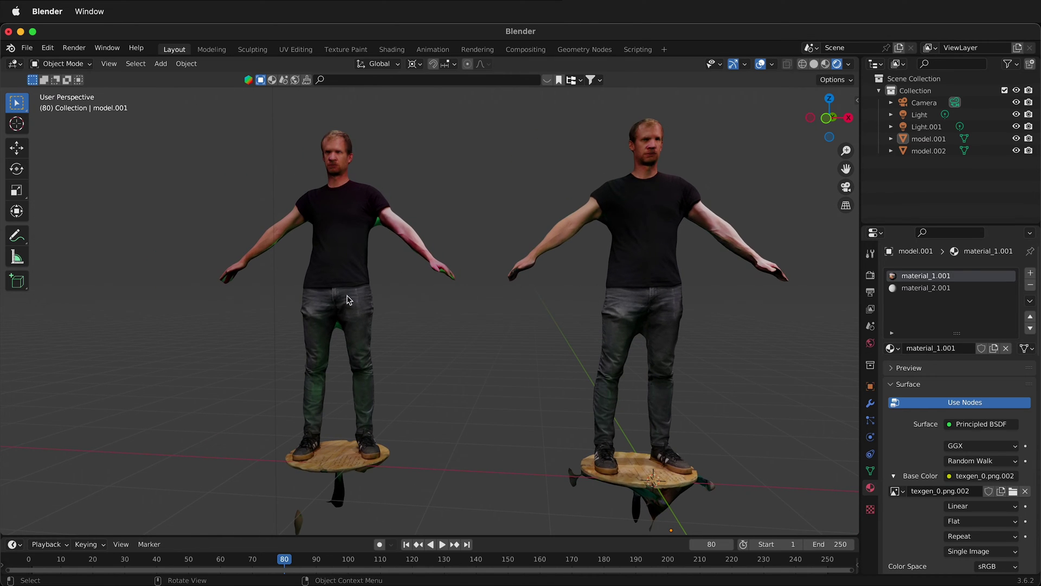
{"action": "mouse_move", "coordinate": [626, 321]}
{"action": "middle_mouse_down"}
{"action": "mouse_move", "coordinate": [568, 319]}
{"action": "mouse_move", "coordinate": [648, 327]}
{"action": "mouse_move", "coordinate": [675, 295]}
{"action": "mouse_move", "coordinate": [442, 272]}
{"action": "mouse_move", "coordinate": [52, 307]}
{"action": "mouse_move", "coordinate": [298, 310]}
{"action": "mouse_move", "coordinate": [300, 295]}
{"action": "middle_mouse_up"}
{"action": "mouse_move", "coordinate": [669, 235]}
{"action": "middle_mouse_down"}
{"action": "mouse_move", "coordinate": [658, 253]}
{"action": "mouse_move", "coordinate": [653, 324]}
{"action": "middle_mouse_up"}
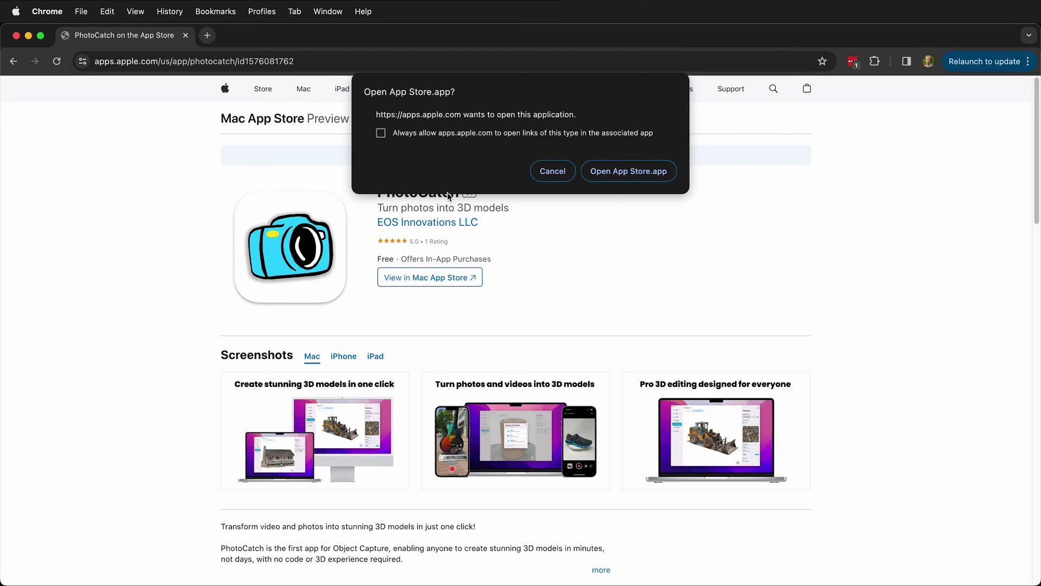
Accept Chrome's 'Open App Store.app' prompt to show the PhotoCatch listing.
{"action": "left_click", "coordinate": [645, 180]}
{"action": "left_click", "coordinate": [635, 174]}
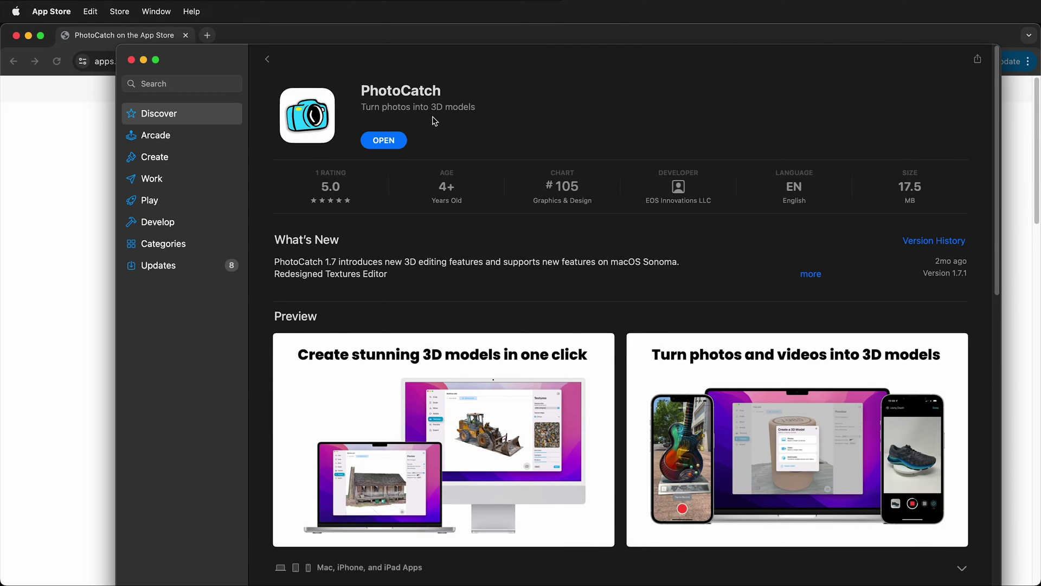
{"action": "left_click", "coordinate": [382, 132]}
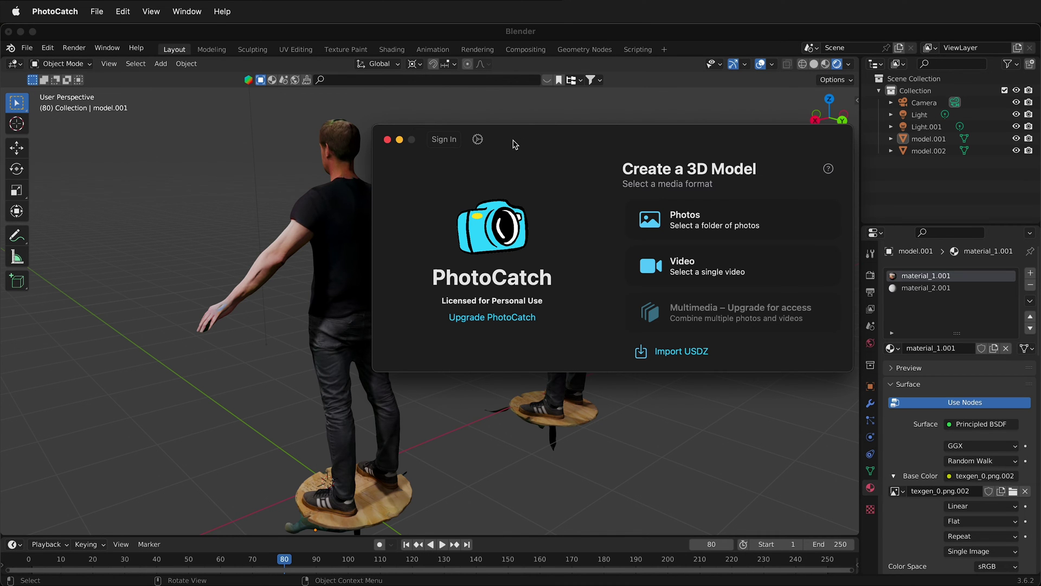
Point out the Photos and Video options in PhotoCatch's Create a 3D Model window.
{"action": "left_click", "coordinate": [705, 230]}
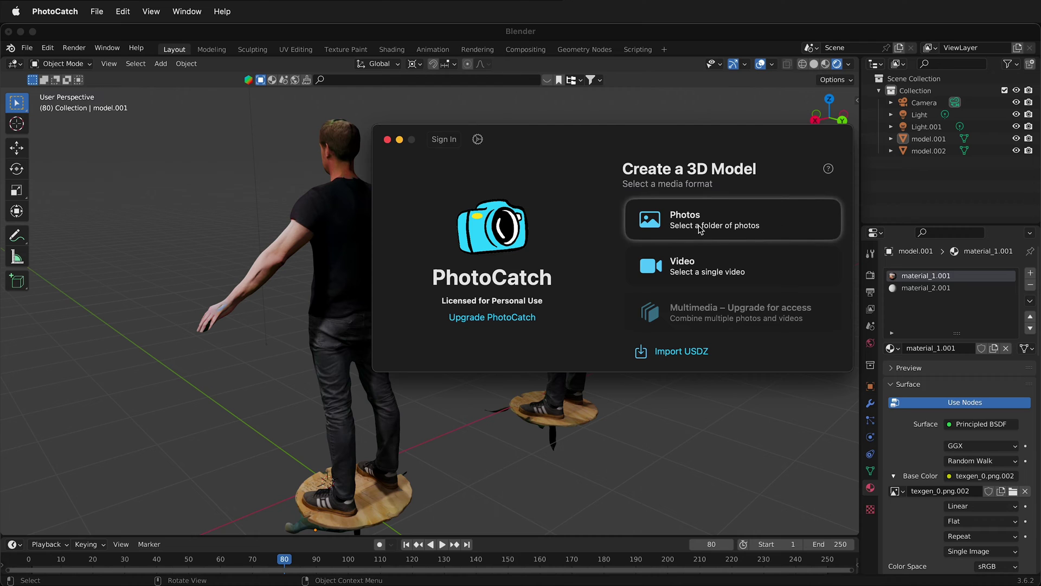
{"action": "left_click", "coordinate": [721, 259]}
Build a Preview-quality model from the turn1 photo folder.
{"action": "left_click", "coordinate": [684, 228]}
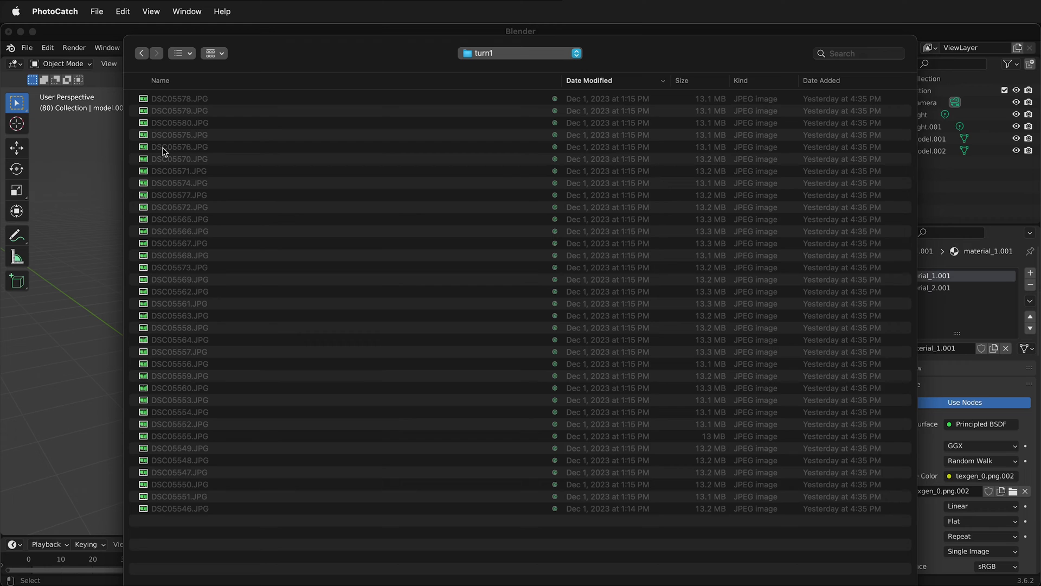
{"action": "key", "text": "Return"}
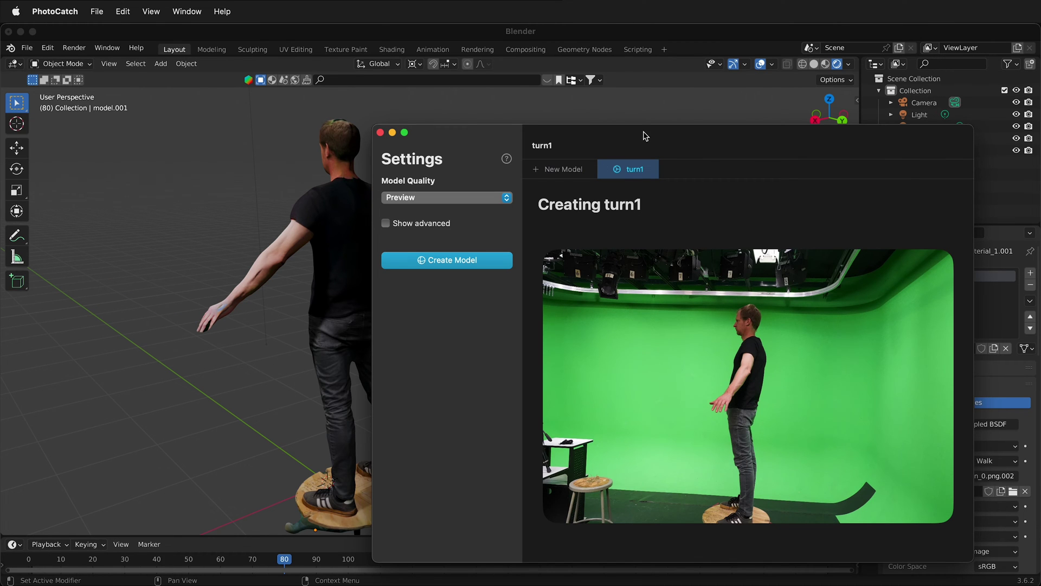
{"action": "left_click_drag", "start_coordinate": [644, 133], "coordinate": [603, 88]}
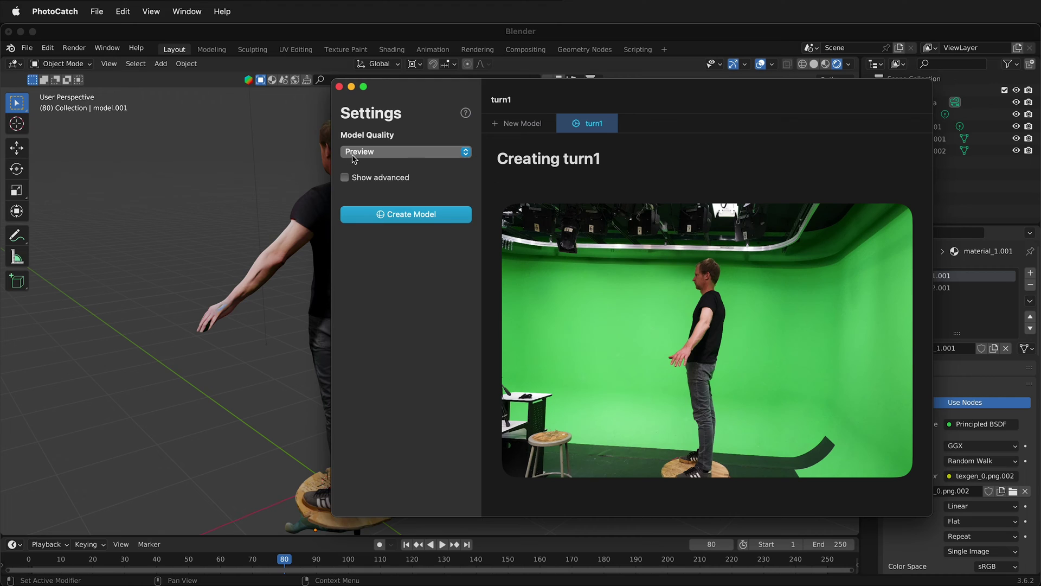
{"action": "left_click", "coordinate": [387, 217]}
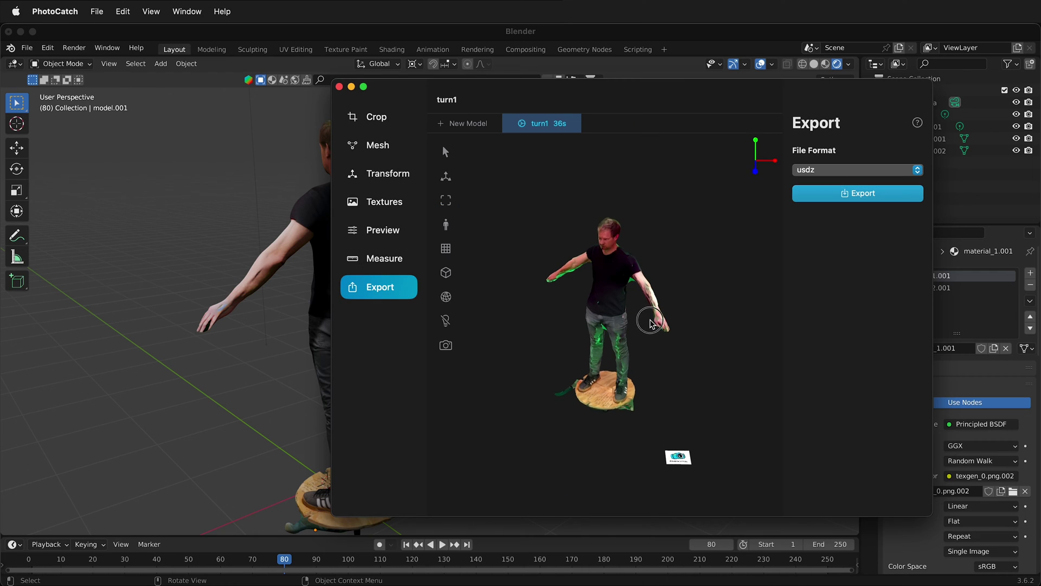
Orbit the turn1 preview model to inspect its front, side and tilted views.
{"action": "mouse_move", "coordinate": [645, 296]}
{"action": "left_mouse_down"}
{"action": "mouse_move", "coordinate": [668, 296]}
{"action": "mouse_move", "coordinate": [640, 291]}
{"action": "left_mouse_up"}
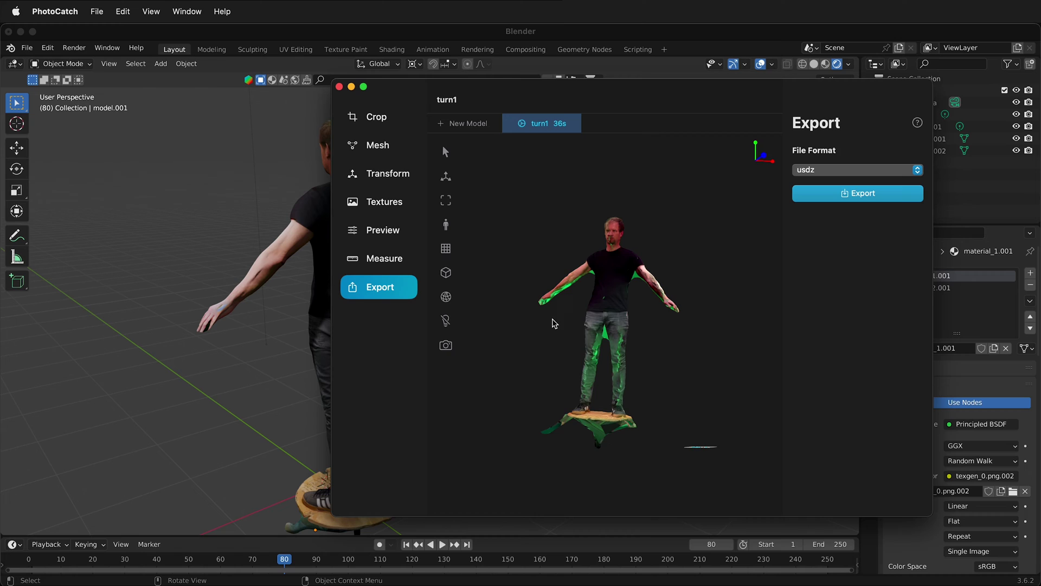
{"action": "left_click_drag", "start_coordinate": [611, 365], "coordinate": [519, 373]}
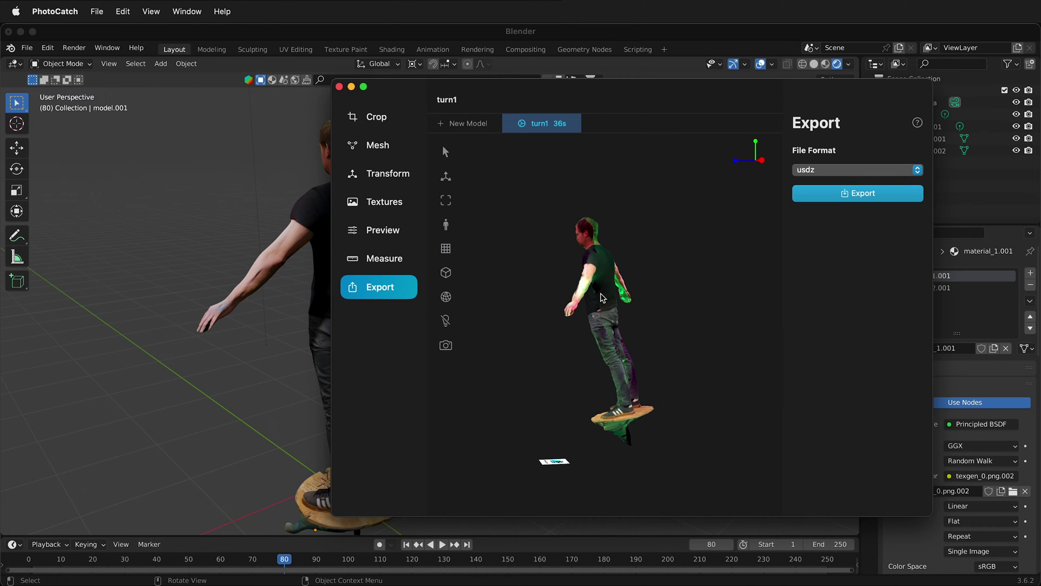
{"action": "left_click_drag", "start_coordinate": [601, 296], "coordinate": [644, 298]}
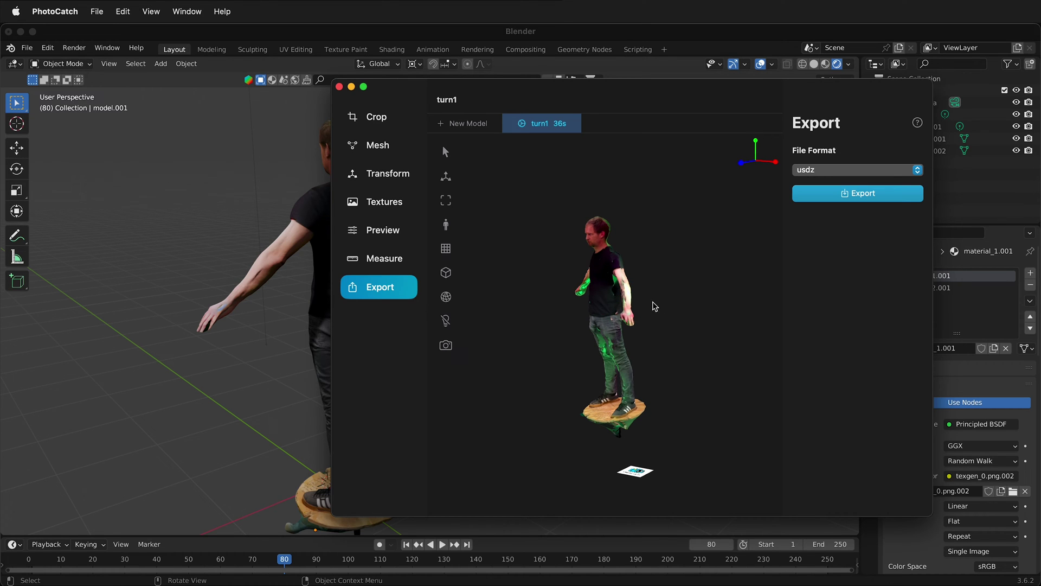
{"action": "mouse_move", "coordinate": [593, 313]}
{"action": "left_mouse_down"}
{"action": "mouse_move", "coordinate": [706, 285]}
{"action": "mouse_move", "coordinate": [656, 303]}
{"action": "mouse_move", "coordinate": [669, 321]}
{"action": "mouse_move", "coordinate": [575, 335]}
{"action": "mouse_move", "coordinate": [516, 328]}
{"action": "mouse_move", "coordinate": [549, 293]}
{"action": "mouse_move", "coordinate": [507, 293]}
{"action": "left_mouse_up"}
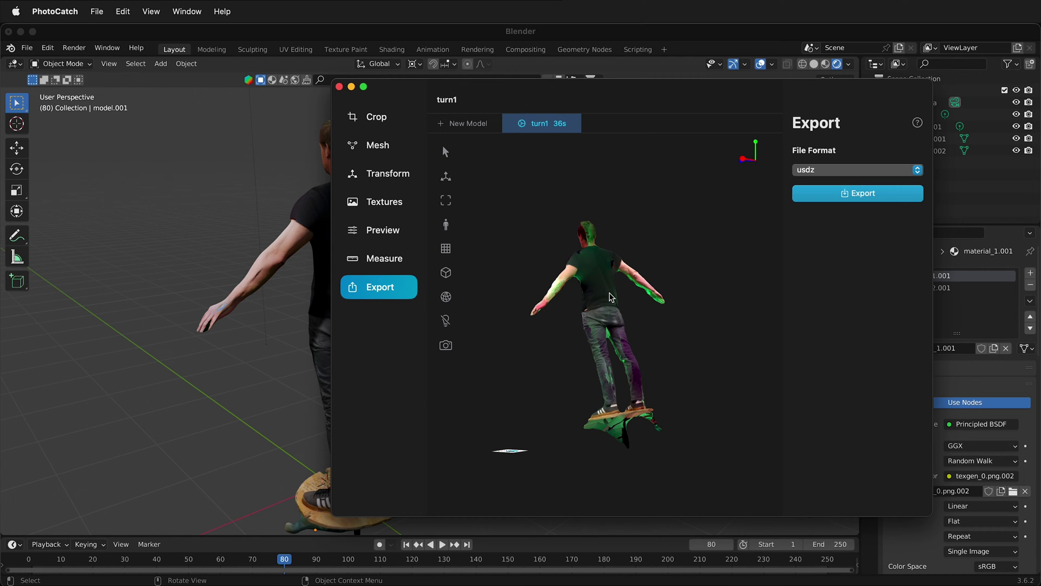
Close the turn1 preview model and reload the turn1 photo folder.
{"action": "mouse_move", "coordinate": [541, 122]}
{"action": "left_click", "coordinate": [511, 124]}
{"action": "left_click", "coordinate": [668, 332]}
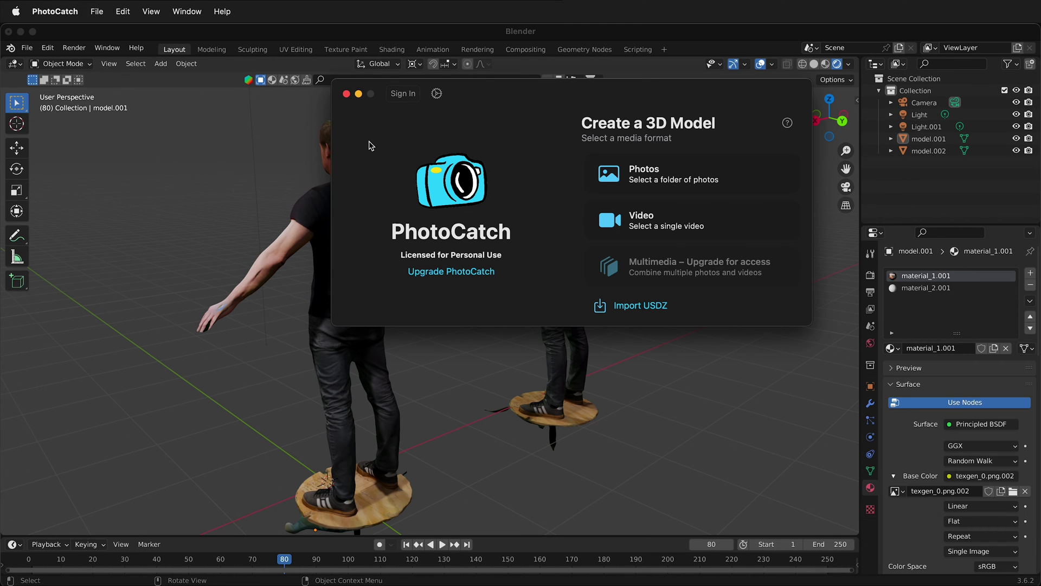
{"action": "left_click", "coordinate": [635, 179]}
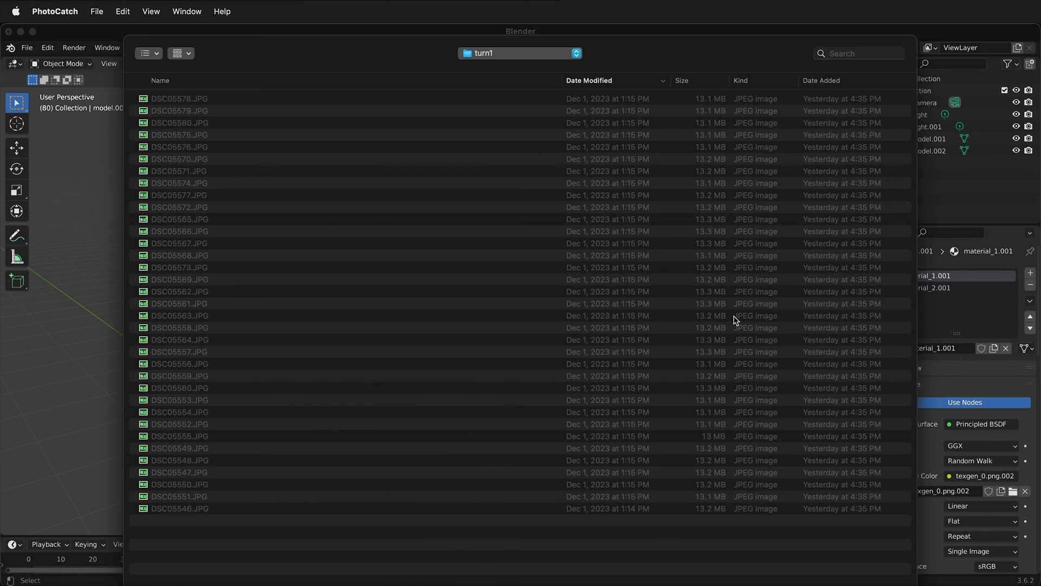
{"action": "key", "text": "Return"}
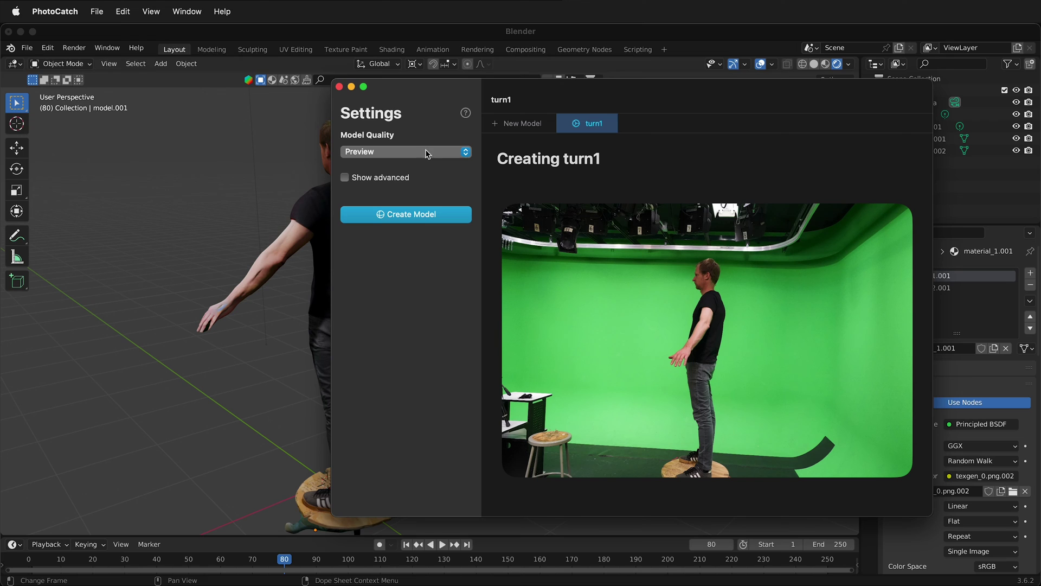
Review quality and advanced options, keep Unordered sample ordering, and set model quality to High.
{"action": "left_click", "coordinate": [375, 155]}
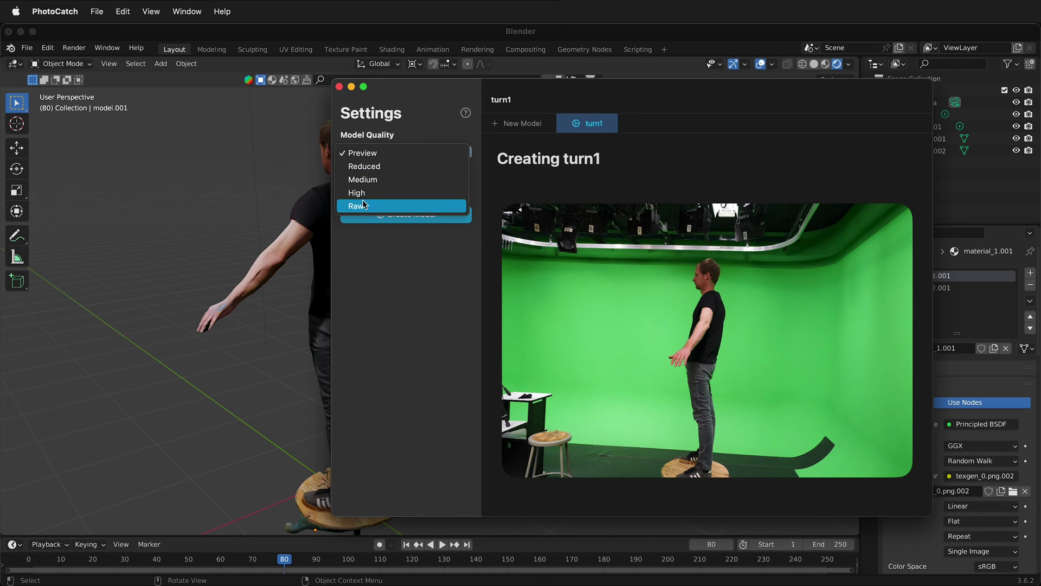
{"action": "left_click", "coordinate": [418, 314]}
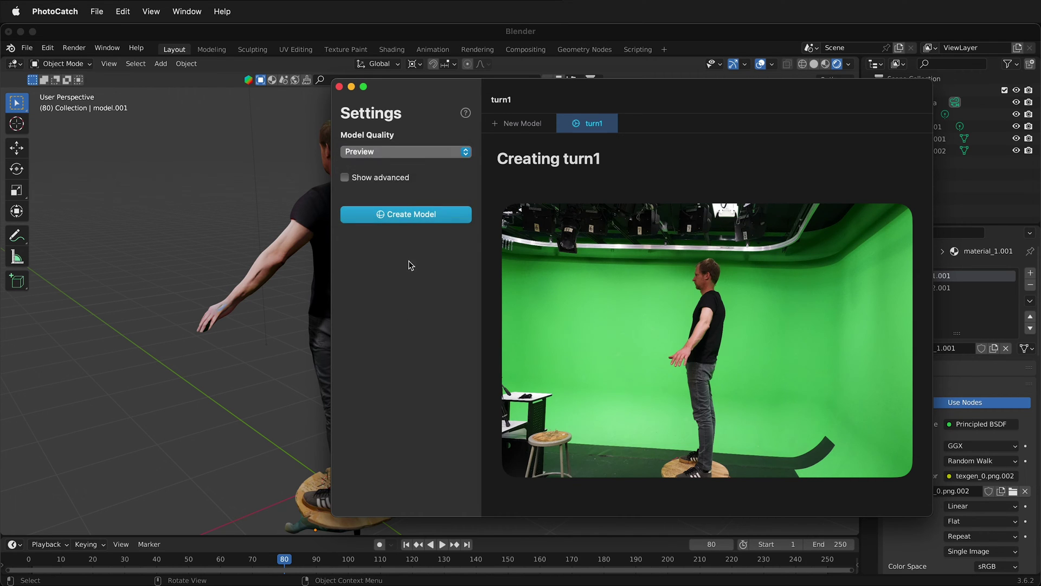
{"action": "left_click", "coordinate": [392, 180]}
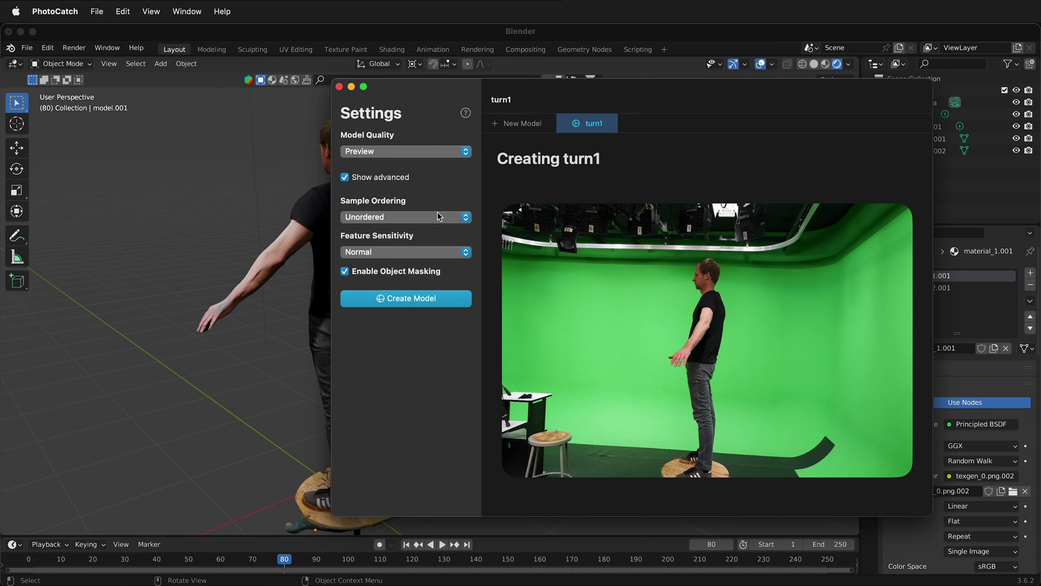
{"action": "left_click", "coordinate": [402, 213]}
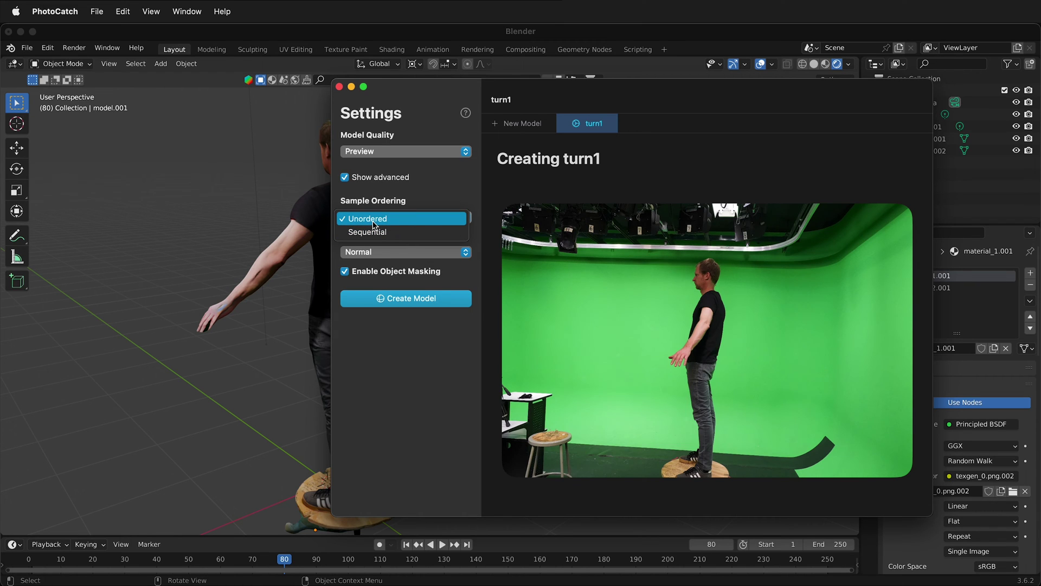
{"action": "left_click", "coordinate": [445, 350]}
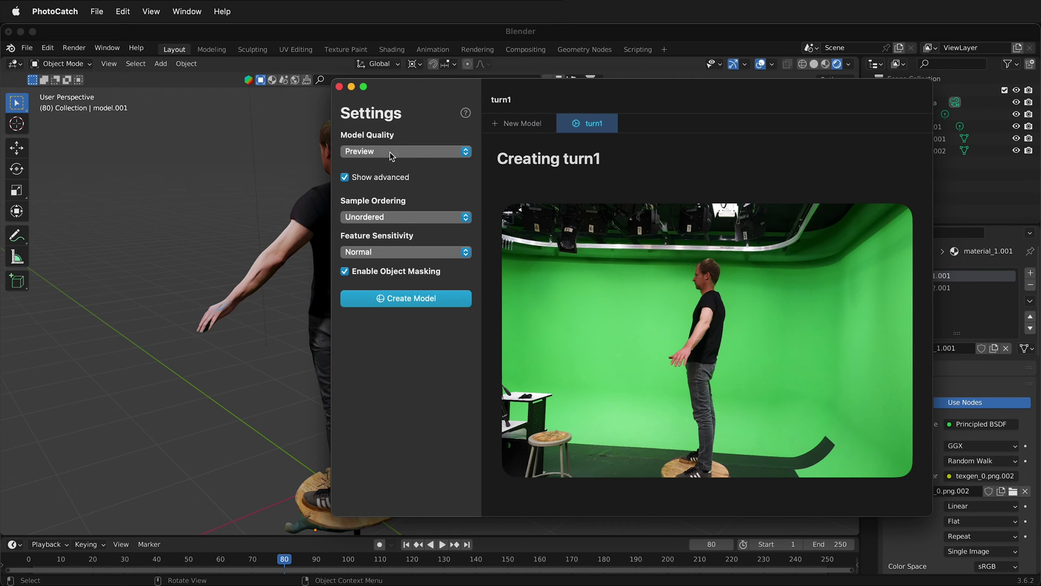
{"action": "left_click", "coordinate": [420, 152]}
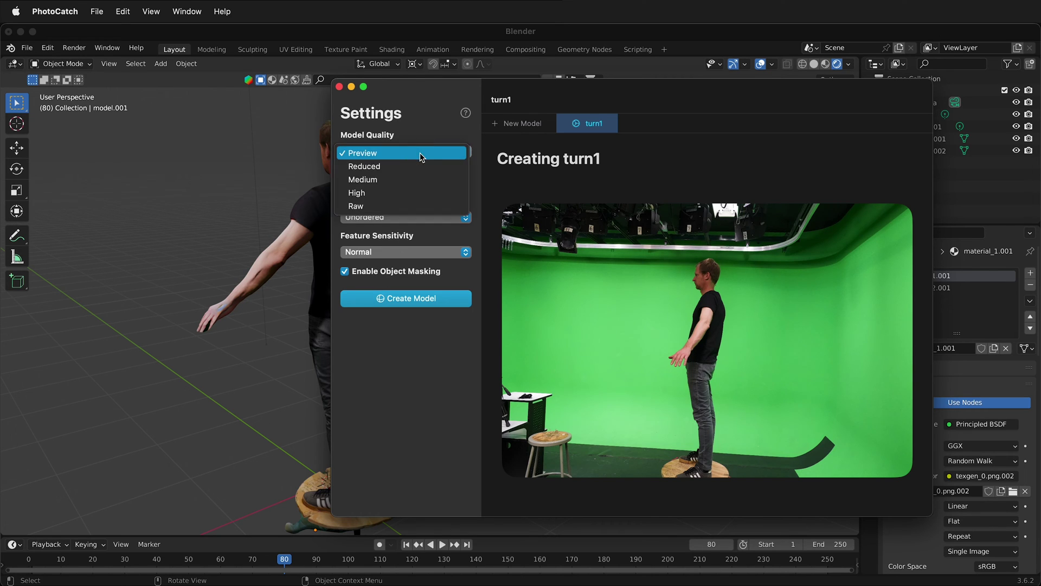
{"action": "left_click", "coordinate": [415, 191]}
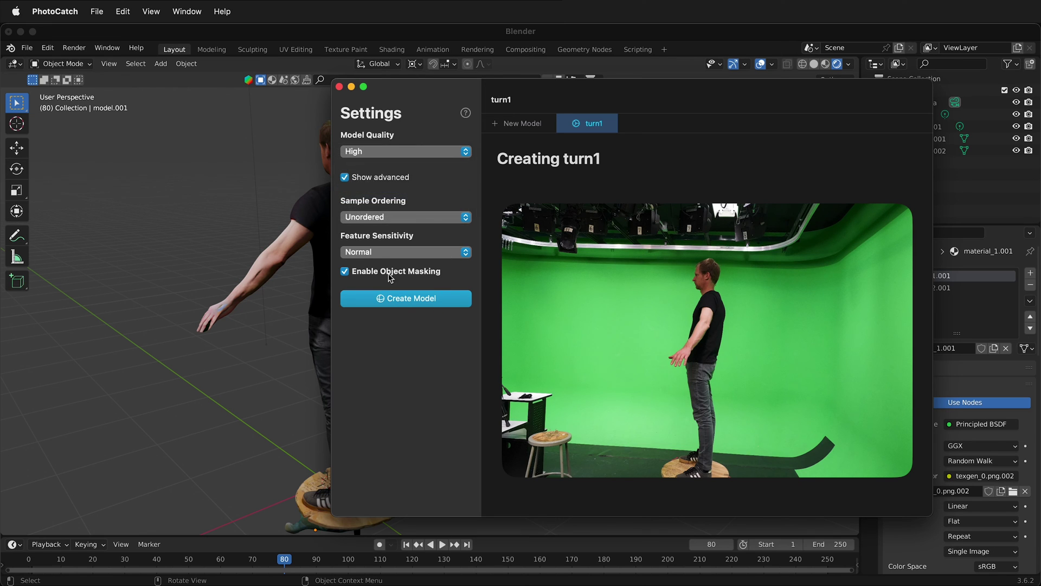
Build the High-quality turn1 model and orbit it from the sides and back.
{"action": "left_click", "coordinate": [430, 304]}
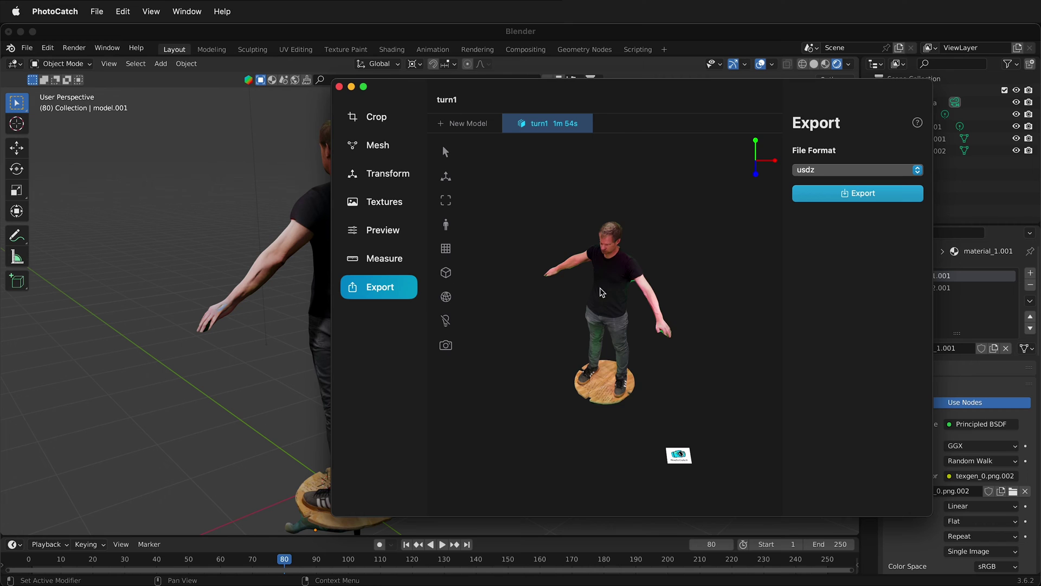
{"action": "mouse_move", "coordinate": [601, 293]}
{"action": "left_mouse_down"}
{"action": "mouse_move", "coordinate": [557, 253]}
{"action": "mouse_move", "coordinate": [645, 272]}
{"action": "mouse_move", "coordinate": [522, 278]}
{"action": "mouse_move", "coordinate": [672, 295]}
{"action": "left_mouse_up"}
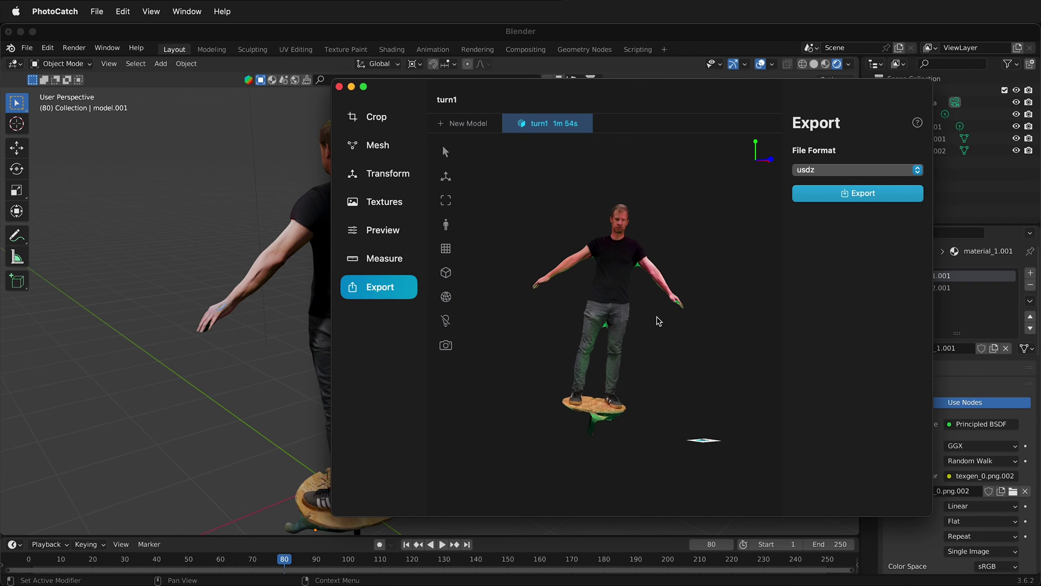
{"action": "scroll", "coordinate": [640, 282], "scroll_direction": "down", "scroll_amount": 2}
{"action": "scroll", "coordinate": [646, 303], "scroll_direction": "up", "scroll_amount": 5}
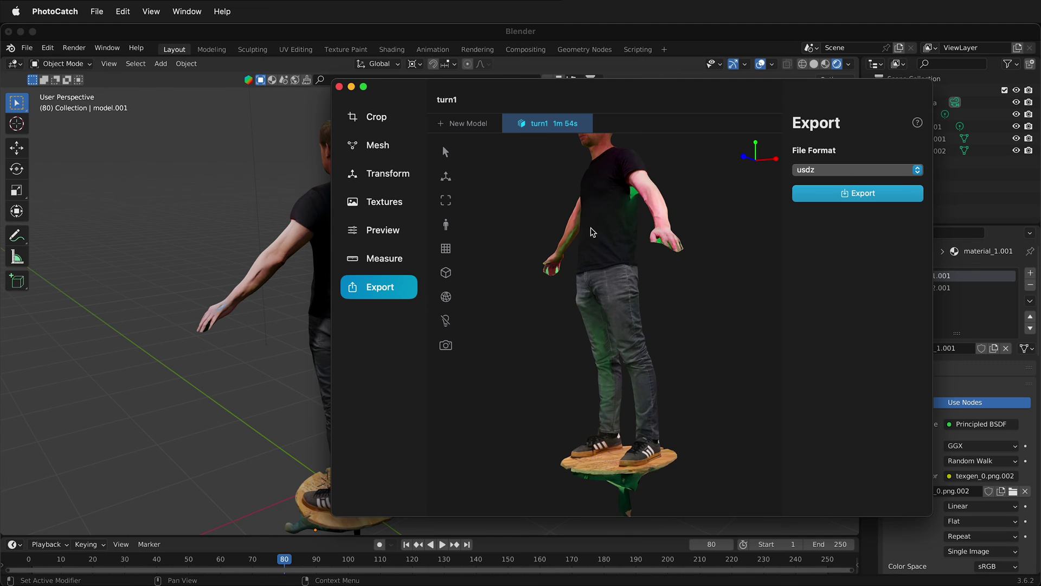
{"action": "mouse_move", "coordinate": [654, 240]}
{"action": "left_mouse_down"}
{"action": "mouse_move", "coordinate": [761, 273]}
{"action": "mouse_move", "coordinate": [638, 260]}
{"action": "mouse_move", "coordinate": [593, 235]}
{"action": "mouse_move", "coordinate": [619, 186]}
{"action": "left_mouse_up"}
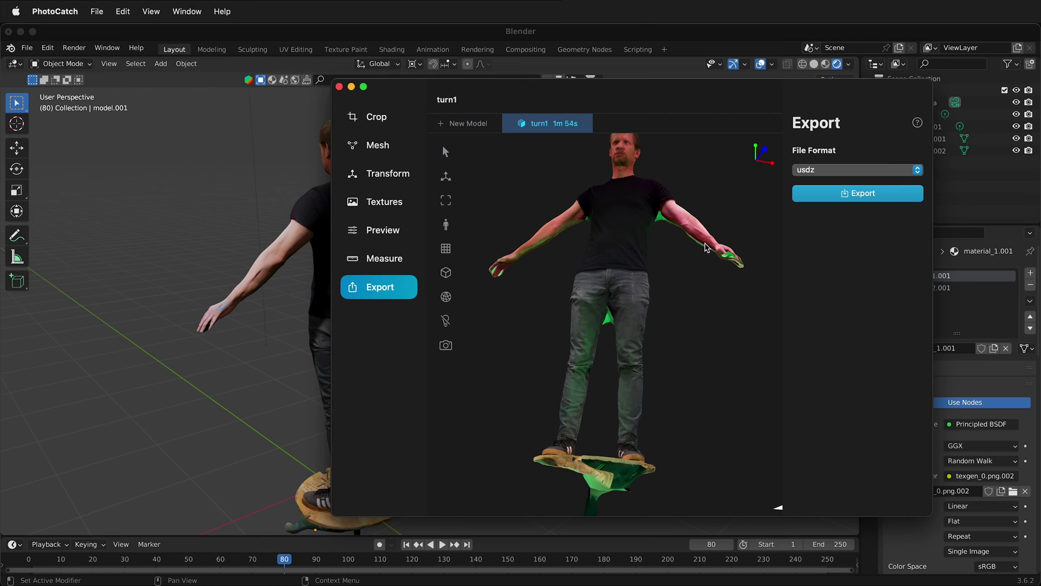
{"action": "left_click_drag", "start_coordinate": [650, 328], "coordinate": [597, 339]}
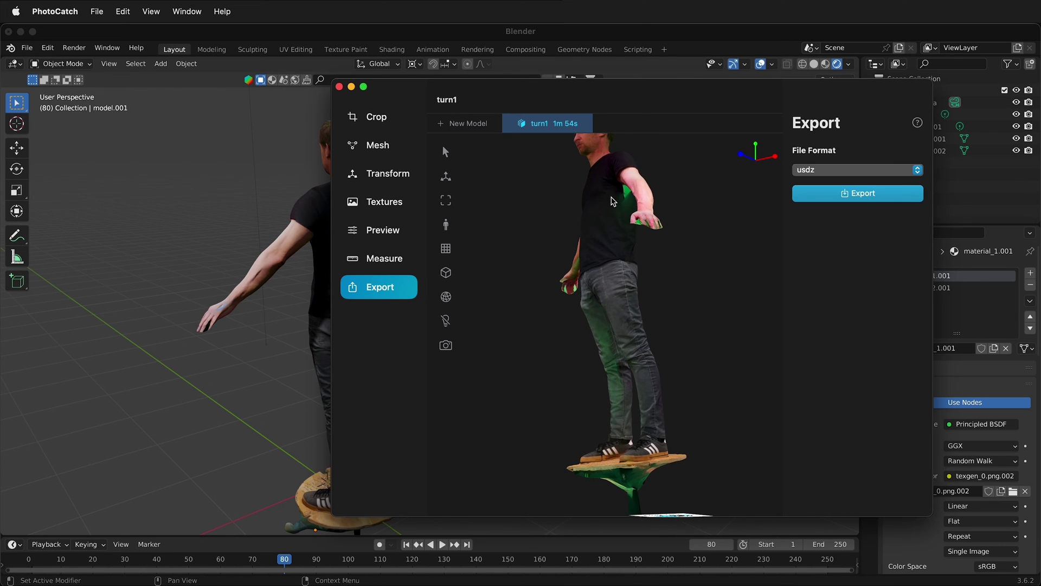
Return to Blender and reframe the view on both textured figures.
{"action": "left_click", "coordinate": [288, 332]}
{"action": "mouse_move", "coordinate": [445, 276]}
{"action": "middle_mouse_down"}
{"action": "mouse_move", "coordinate": [486, 277]}
{"action": "mouse_move", "coordinate": [328, 302]}
{"action": "mouse_move", "coordinate": [409, 296]}
{"action": "middle_mouse_up"}
{"action": "scroll", "coordinate": [336, 325], "scroll_direction": "down", "scroll_amount": 3}
{"action": "mouse_move", "coordinate": [337, 326]}
{"action": "middle_mouse_down"}
{"action": "mouse_move", "coordinate": [379, 295]}
{"action": "mouse_move", "coordinate": [379, 316]}
{"action": "middle_mouse_up"}
{"action": "scroll", "coordinate": [378, 318], "scroll_direction": "down", "scroll_amount": 2}
{"action": "middle_click_drag", "start_coordinate": [174, 283], "coordinate": [249, 273], "text": "shift"}
{"action": "scroll", "coordinate": [248, 273], "scroll_direction": "up", "scroll_amount": 2}
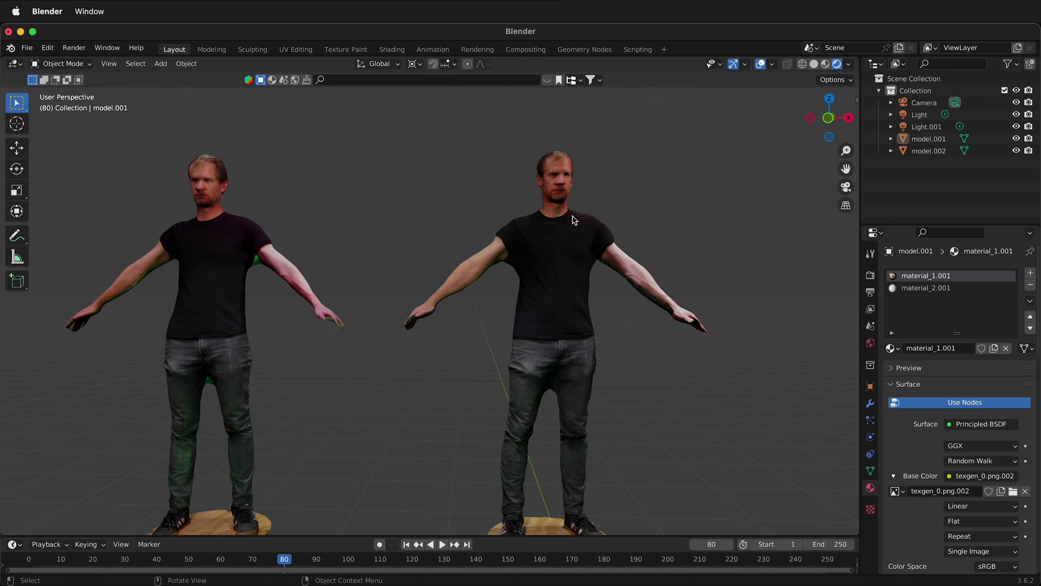
{"action": "mouse_move", "coordinate": [586, 273]}
{"action": "middle_mouse_down"}
{"action": "mouse_move", "coordinate": [484, 285]}
{"action": "mouse_move", "coordinate": [560, 258]}
{"action": "mouse_move", "coordinate": [583, 263]}
{"action": "middle_mouse_up"}
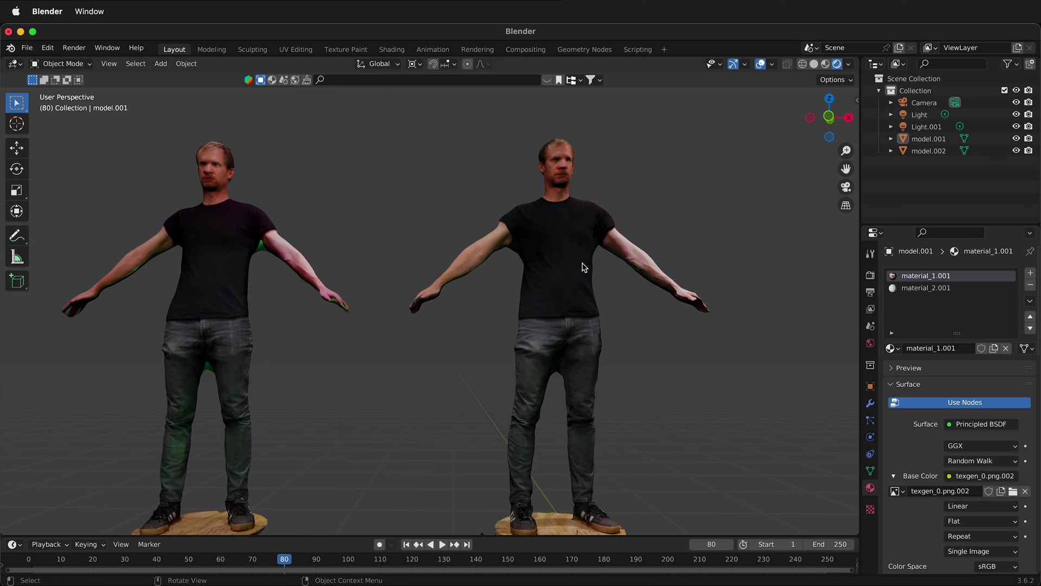
{"action": "mouse_move", "coordinate": [556, 303]}
{"action": "middle_mouse_down", "text": "shift"}
{"action": "mouse_move", "coordinate": [539, 326]}
{"action": "mouse_move", "coordinate": [593, 307]}
{"action": "middle_mouse_up", "text": "shift"}
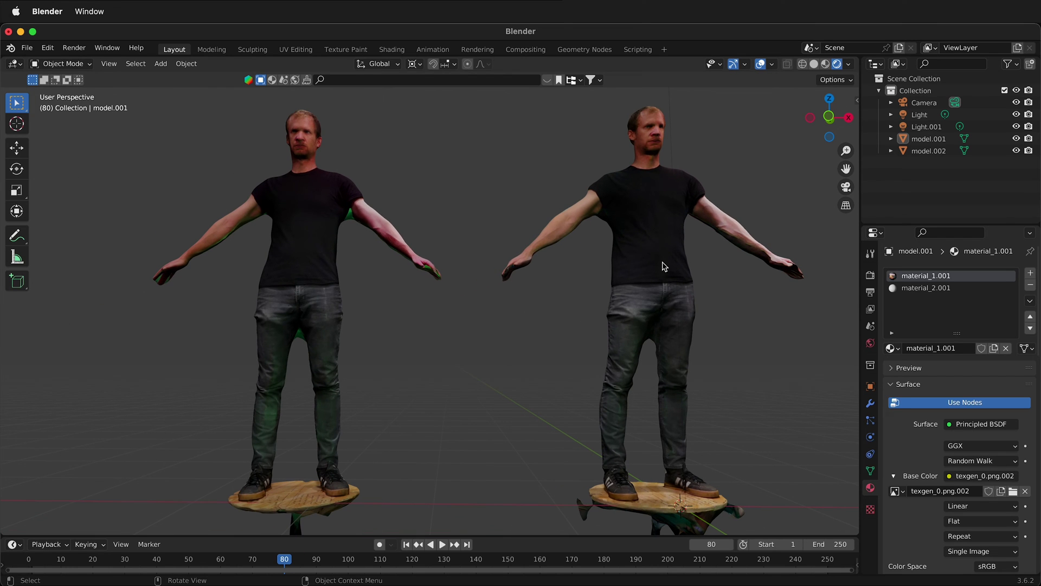
{"action": "mouse_move", "coordinate": [622, 277]}
{"action": "middle_mouse_down"}
{"action": "mouse_move", "coordinate": [400, 304]}
{"action": "mouse_move", "coordinate": [372, 293]}
{"action": "mouse_move", "coordinate": [611, 298]}
{"action": "middle_mouse_up"}
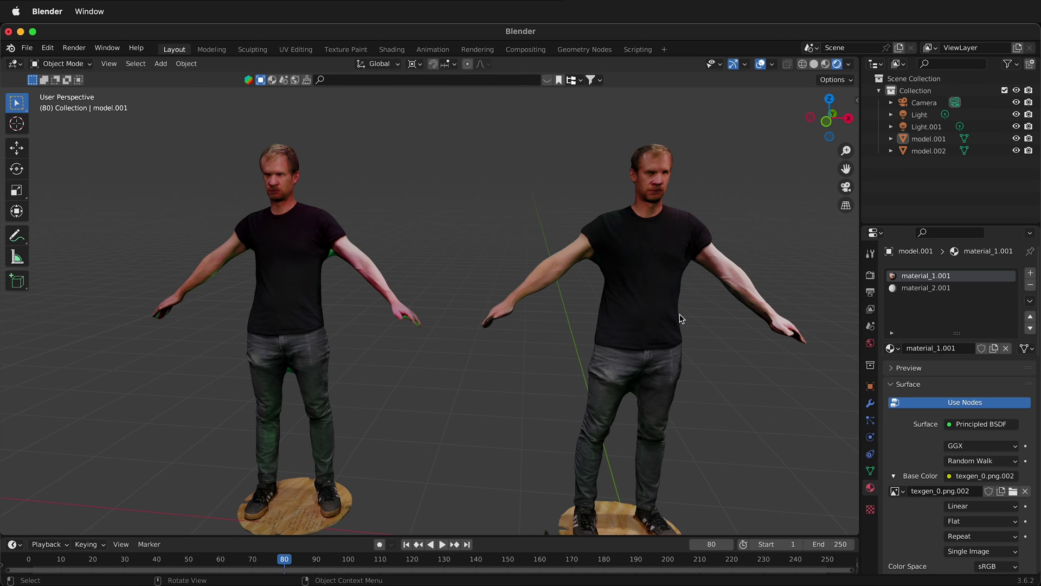
{"action": "mouse_move", "coordinate": [645, 412]}
{"action": "middle_mouse_down"}
{"action": "mouse_move", "coordinate": [647, 375]}
{"action": "mouse_move", "coordinate": [683, 374]}
{"action": "mouse_move", "coordinate": [680, 364]}
{"action": "mouse_move", "coordinate": [642, 398]}
{"action": "mouse_move", "coordinate": [626, 397]}
{"action": "mouse_move", "coordinate": [632, 378]}
{"action": "middle_mouse_up"}
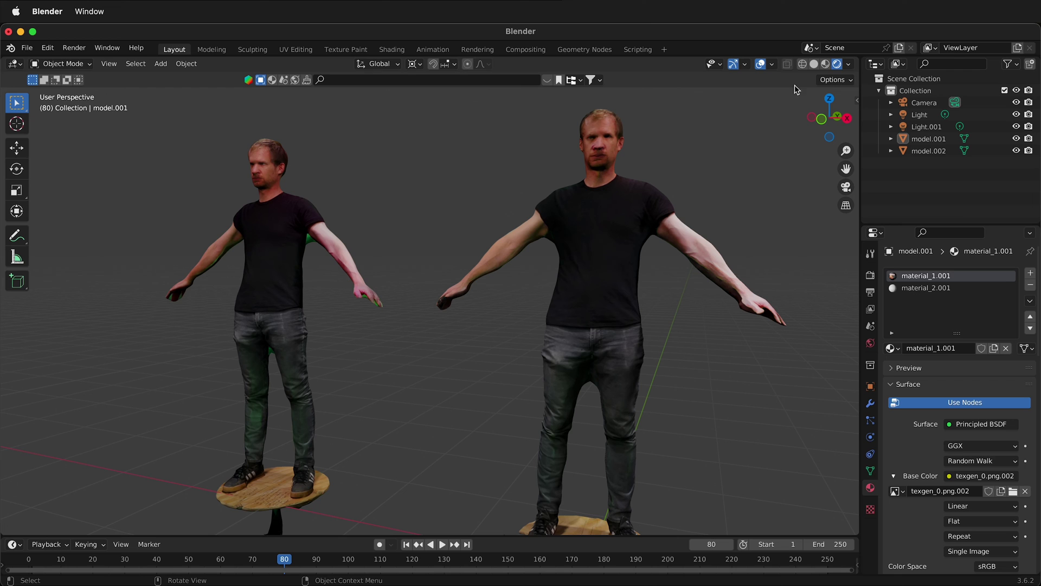
Switch Blender to Solid shading and orbit around both grey meshes.
{"action": "left_click", "coordinate": [813, 65]}
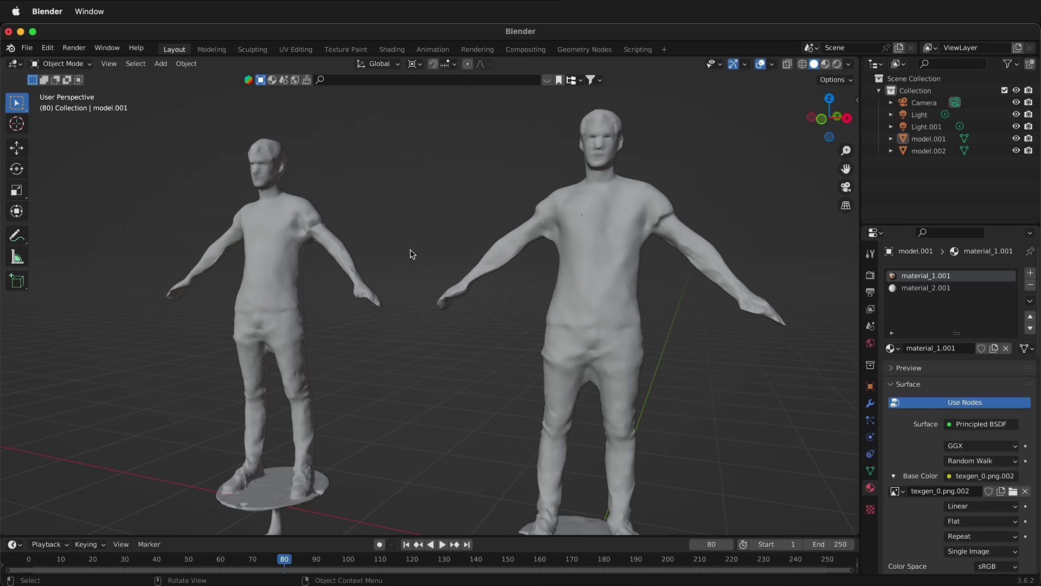
{"action": "middle_click_drag", "start_coordinate": [412, 254], "coordinate": [465, 256]}
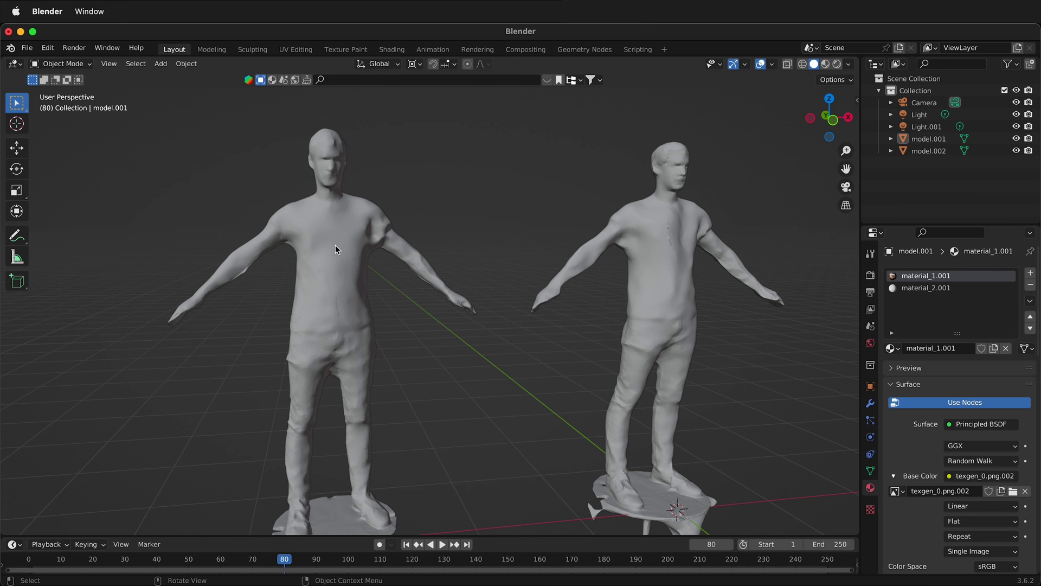
{"action": "middle_click_drag", "start_coordinate": [674, 245], "coordinate": [612, 502]}
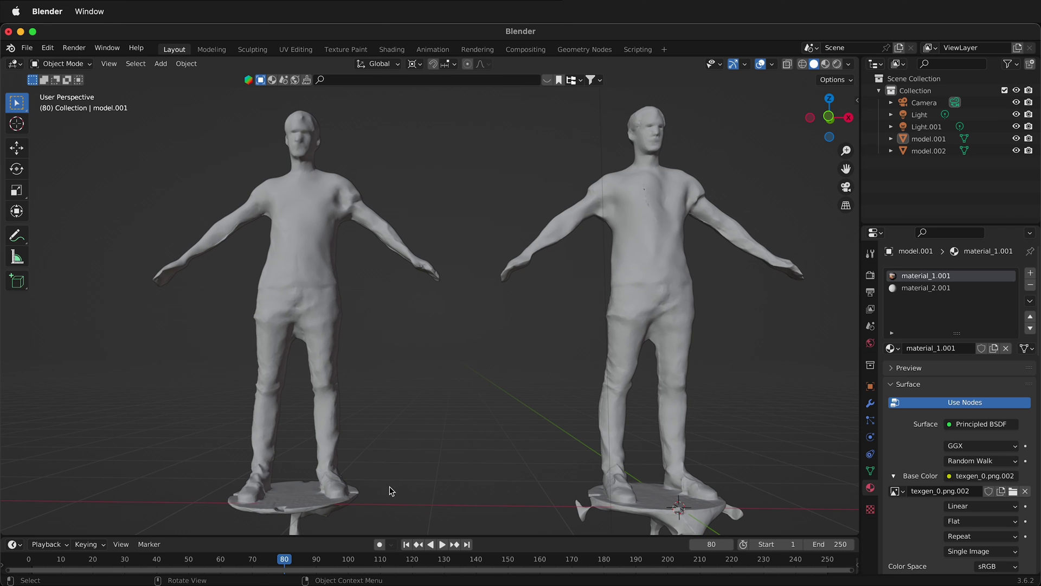
{"action": "mouse_move", "coordinate": [531, 480]}
{"action": "middle_mouse_down"}
{"action": "mouse_move", "coordinate": [658, 448]}
{"action": "mouse_move", "coordinate": [678, 453]}
{"action": "mouse_move", "coordinate": [542, 472]}
{"action": "middle_mouse_up"}
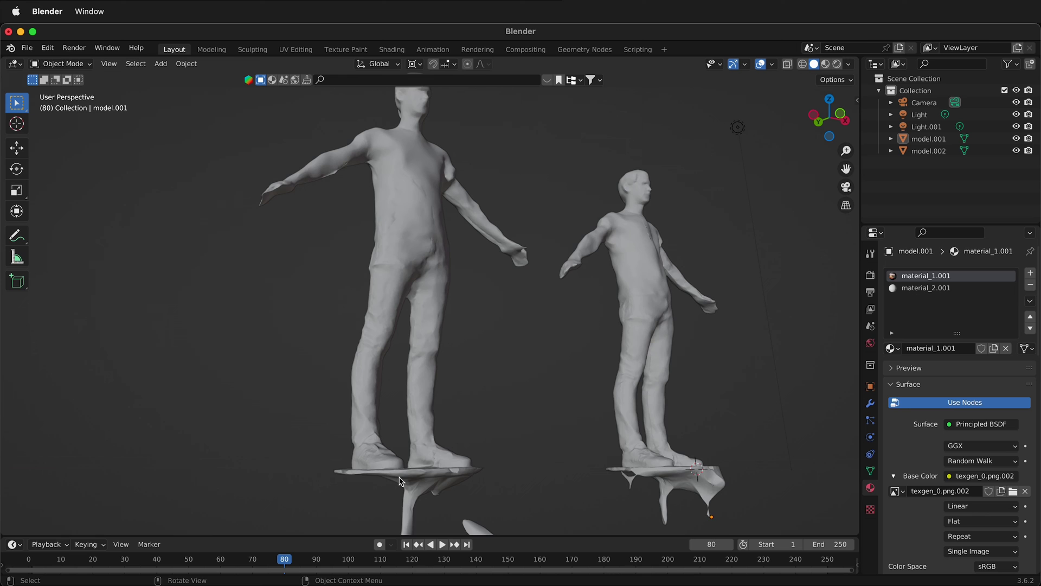
{"action": "mouse_move", "coordinate": [400, 481]}
{"action": "middle_mouse_down"}
{"action": "mouse_move", "coordinate": [421, 471]}
{"action": "mouse_move", "coordinate": [174, 522]}
{"action": "mouse_move", "coordinate": [187, 519]}
{"action": "middle_mouse_up"}
Restore Material Preview shading, select model.002 and zoom in on it.
{"action": "left_click", "coordinate": [837, 64]}
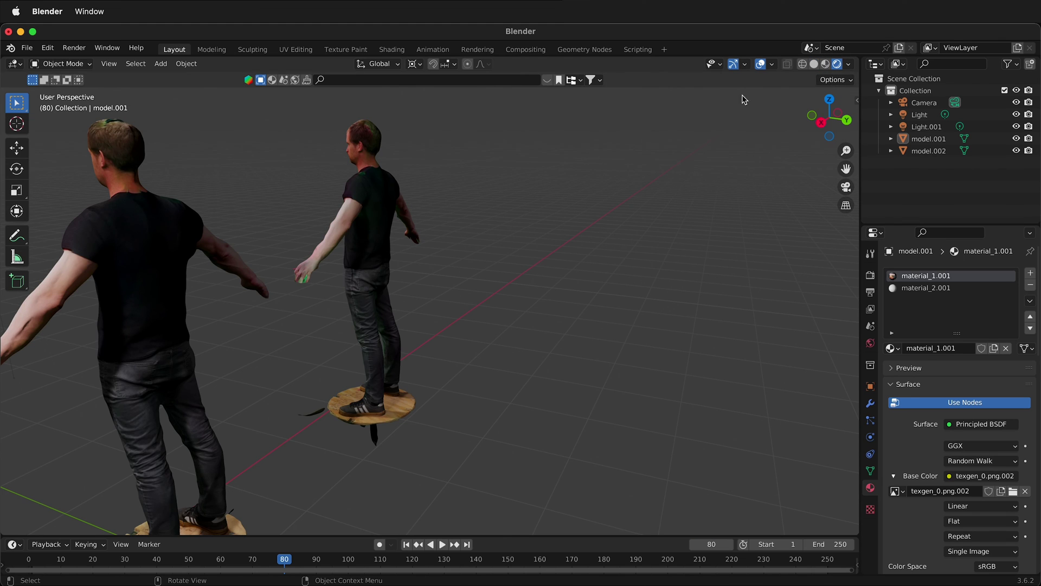
{"action": "left_click", "coordinate": [304, 278]}
{"action": "mouse_move", "coordinate": [326, 286]}
{"action": "middle_mouse_down", "text": "ctrl"}
{"action": "mouse_move", "coordinate": [320, 252]}
{"action": "mouse_move", "coordinate": [472, 298]}
{"action": "middle_mouse_up", "text": "ctrl"}
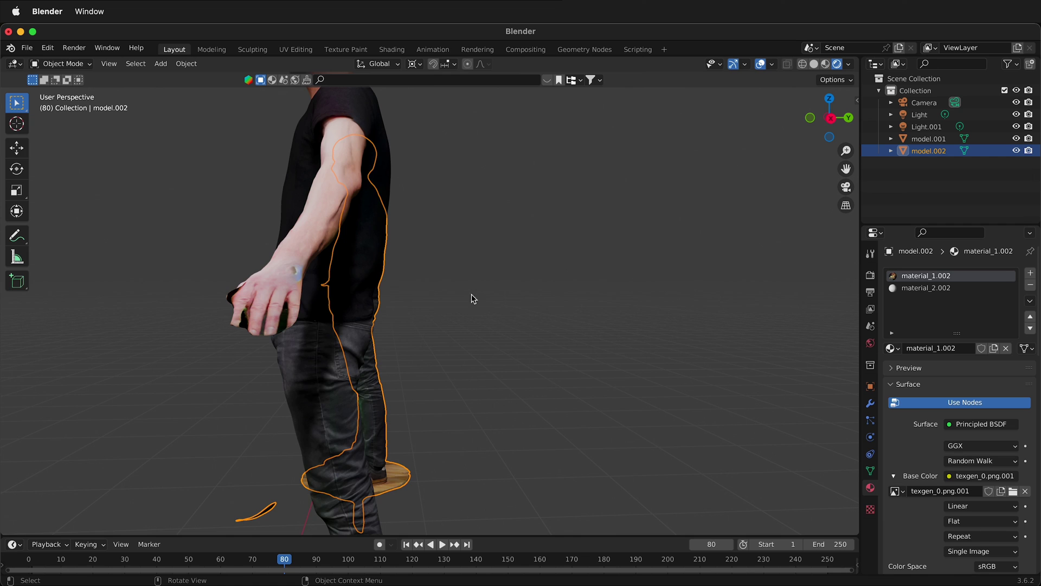
{"action": "mouse_move", "coordinate": [305, 321]}
{"action": "middle_mouse_down"}
{"action": "mouse_move", "coordinate": [409, 333]}
{"action": "mouse_move", "coordinate": [621, 432]}
{"action": "middle_mouse_up"}
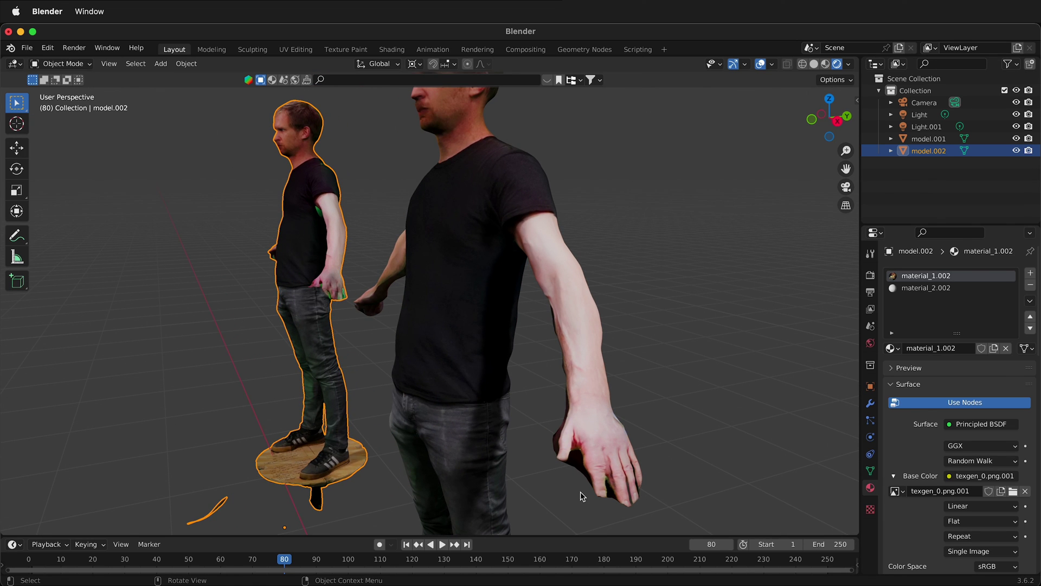
Orbit and zoom around both figures down to their legs and platforms.
{"action": "scroll", "coordinate": [585, 303], "scroll_direction": "down", "scroll_amount": 5}
{"action": "middle_click_drag", "start_coordinate": [451, 300], "coordinate": [485, 298]}
{"action": "scroll", "coordinate": [529, 298], "scroll_direction": "up", "scroll_amount": 2}
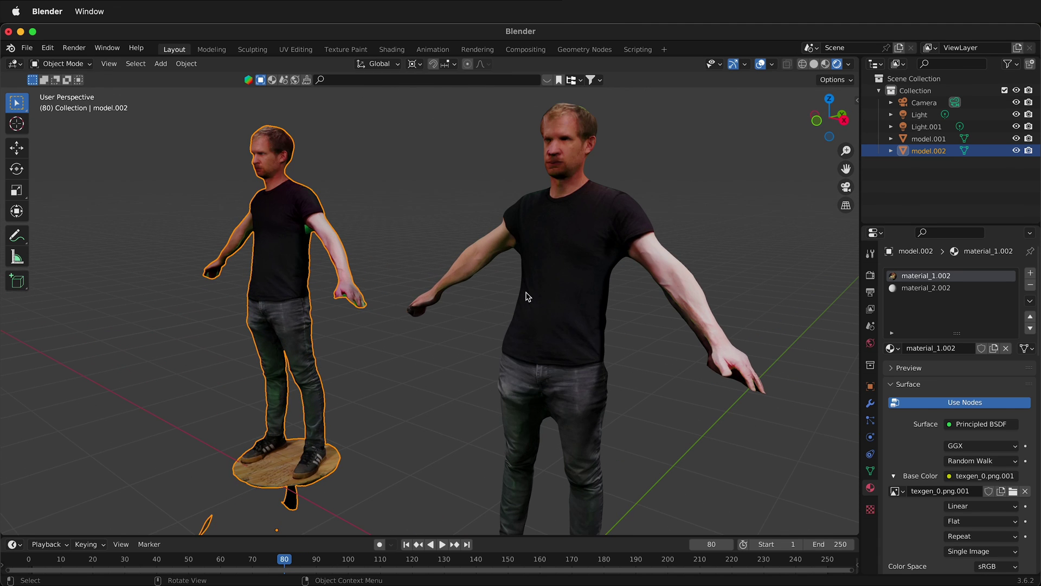
{"action": "mouse_move", "coordinate": [579, 318]}
{"action": "middle_mouse_down"}
{"action": "mouse_move", "coordinate": [628, 323]}
{"action": "mouse_move", "coordinate": [623, 207]}
{"action": "mouse_move", "coordinate": [661, 293]}
{"action": "mouse_move", "coordinate": [617, 295]}
{"action": "mouse_move", "coordinate": [564, 324]}
{"action": "middle_mouse_up"}
{"action": "scroll", "coordinate": [559, 319], "scroll_direction": "down", "scroll_amount": 4}
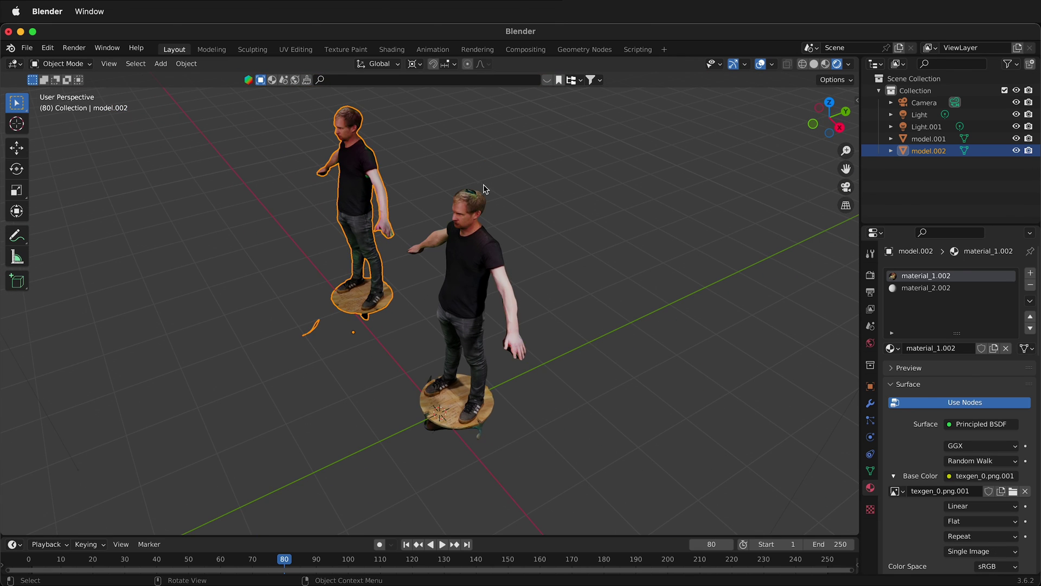
{"action": "scroll", "coordinate": [484, 195], "scroll_direction": "up", "scroll_amount": 3}
{"action": "mouse_move", "coordinate": [511, 303]}
{"action": "middle_mouse_down", "text": "shift"}
{"action": "mouse_move", "coordinate": [600, 331]}
{"action": "mouse_move", "coordinate": [643, 327]}
{"action": "mouse_move", "coordinate": [658, 298]}
{"action": "mouse_move", "coordinate": [590, 263]}
{"action": "middle_mouse_up", "text": "shift"}
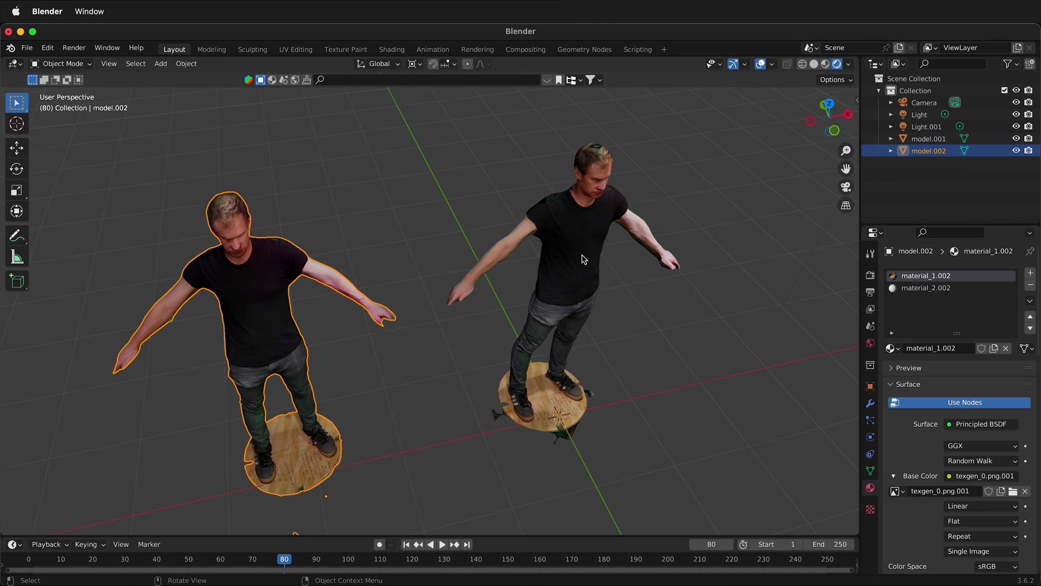